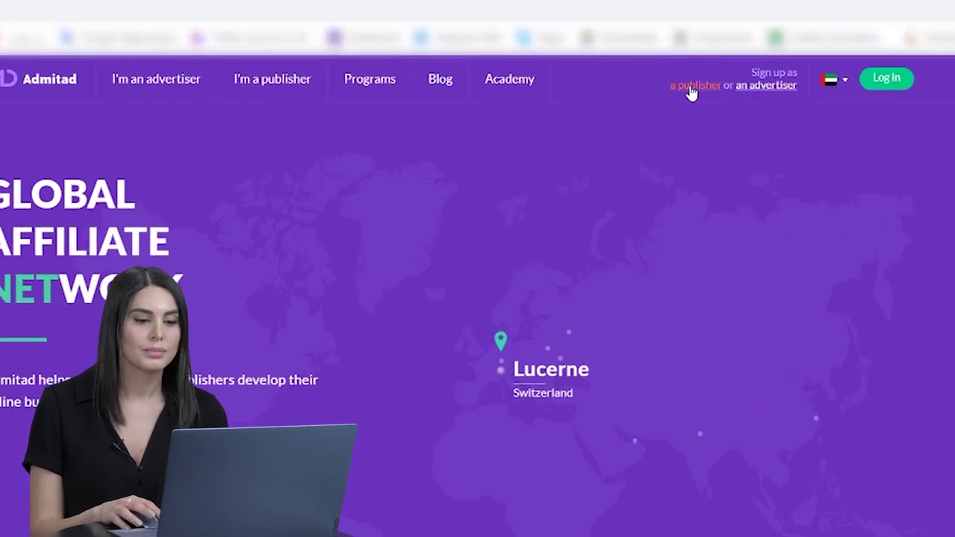
Step: Open the publisher sign-up form and enter the user's first and last name
click(691, 87)
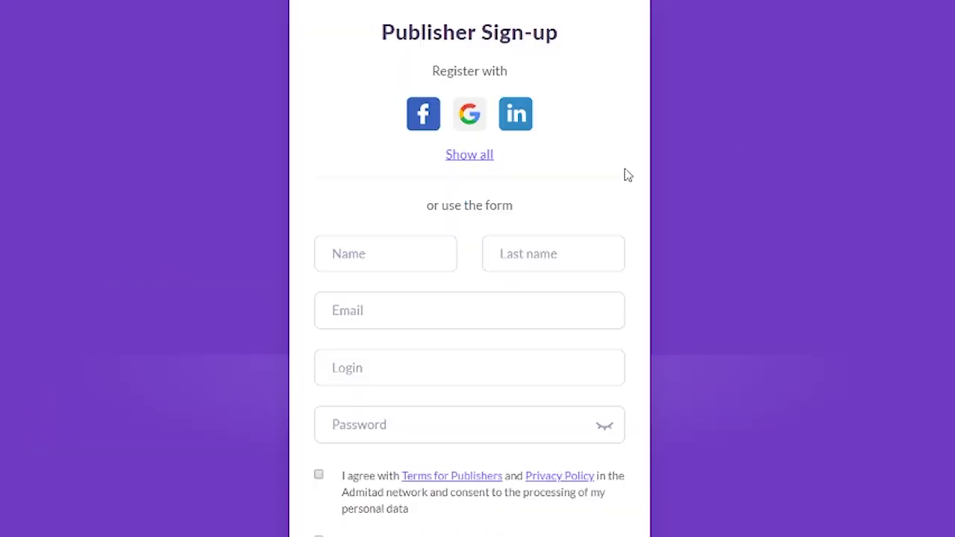
click(419, 246)
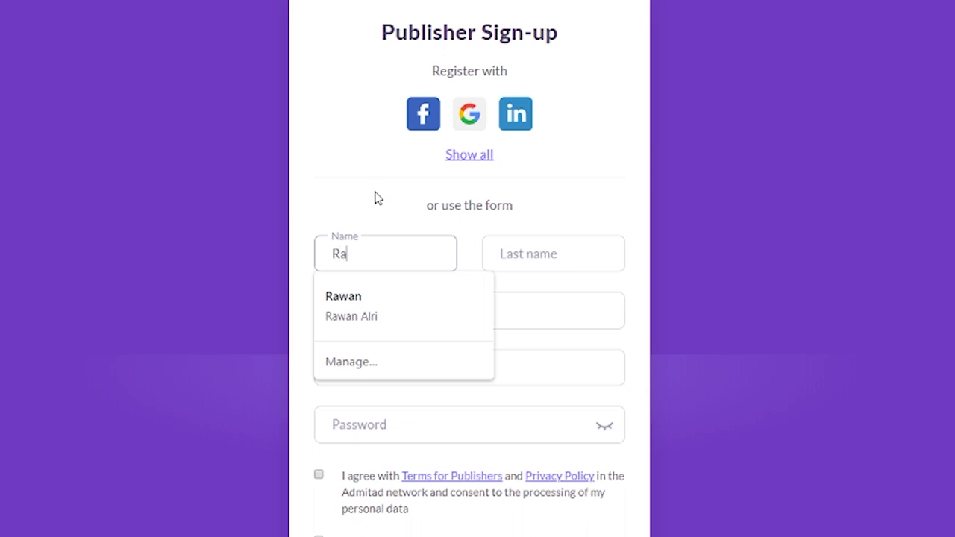
click(507, 247)
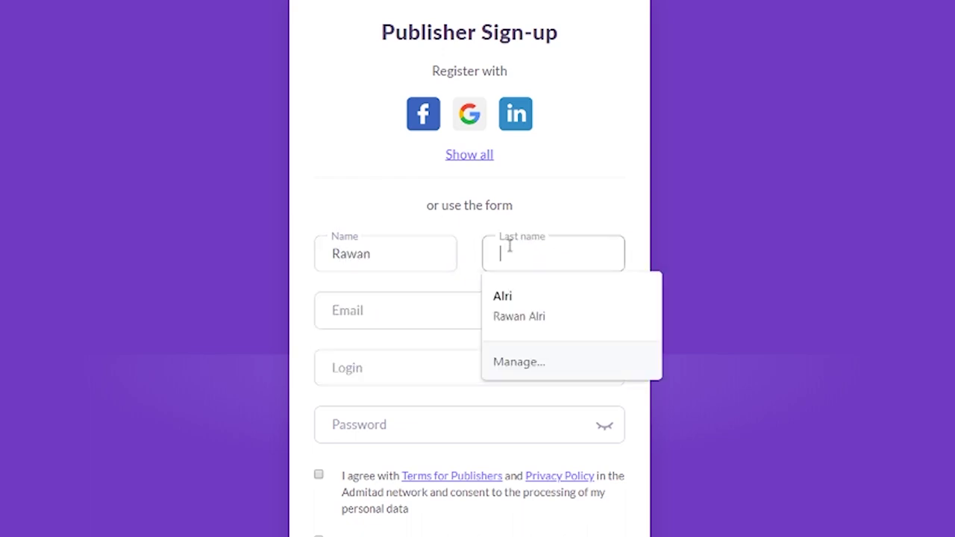
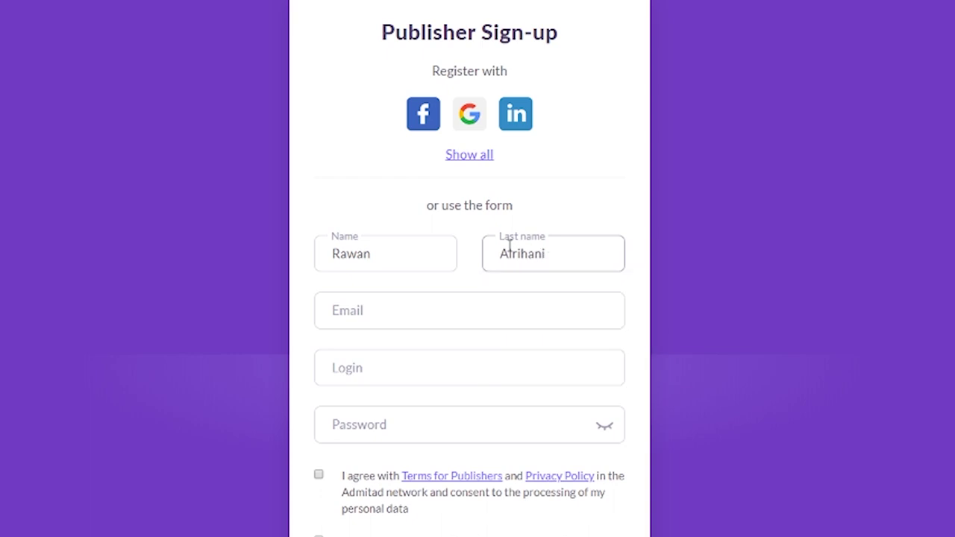
Step: Paste the user's e-mail address into the email field and move to the login field
right_click(476, 297)
click(534, 134)
key(ctrl+v)
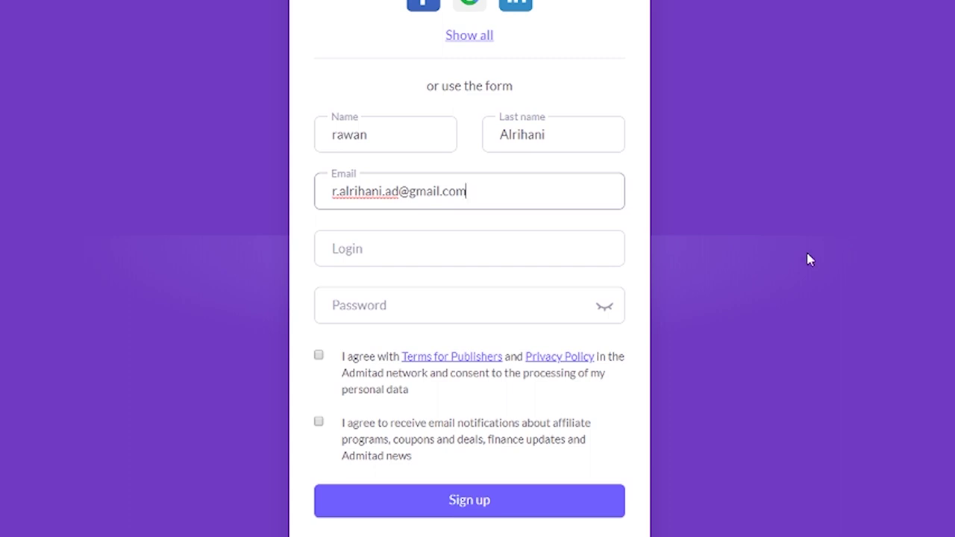
click(496, 247)
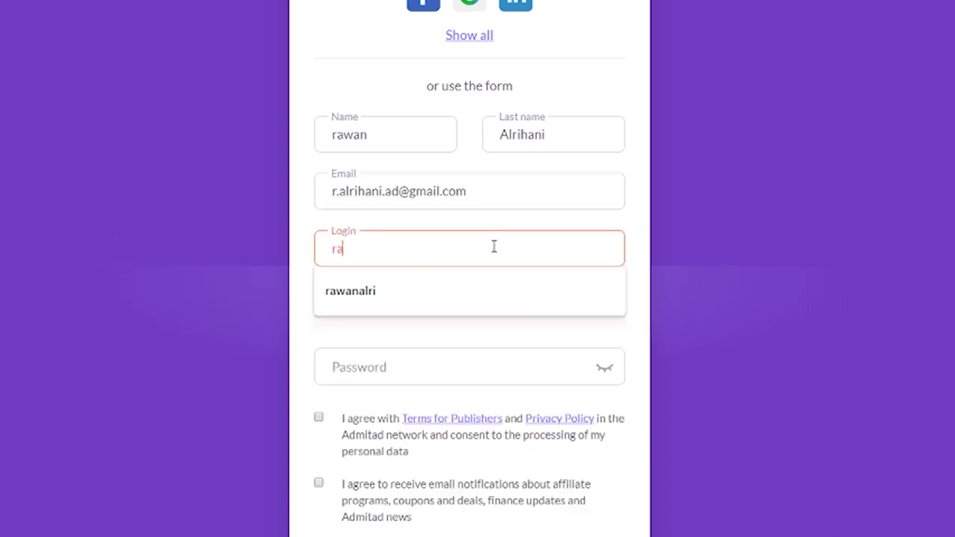
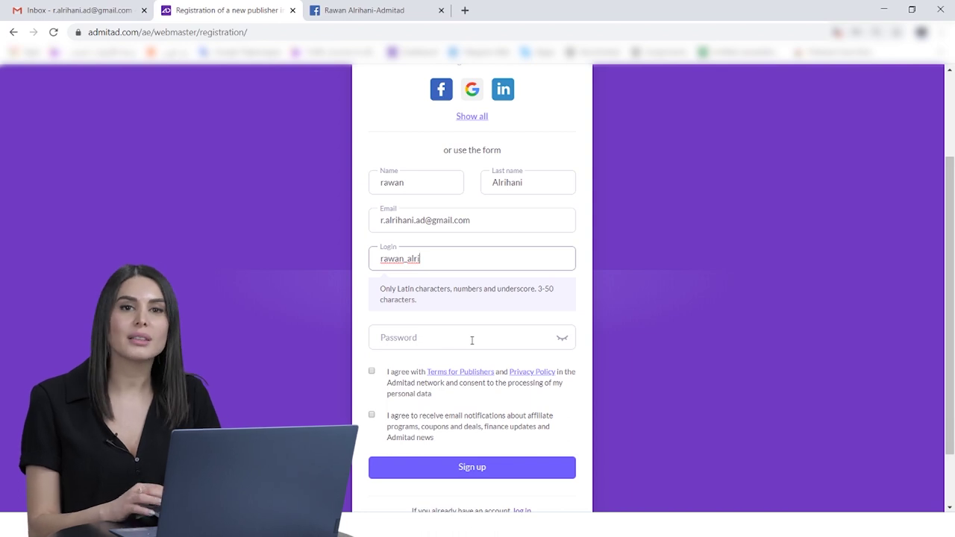
Step: Enter a login and the account password, then tick the Terms and email-notification checkboxes
click(471, 340)
text(r**********)
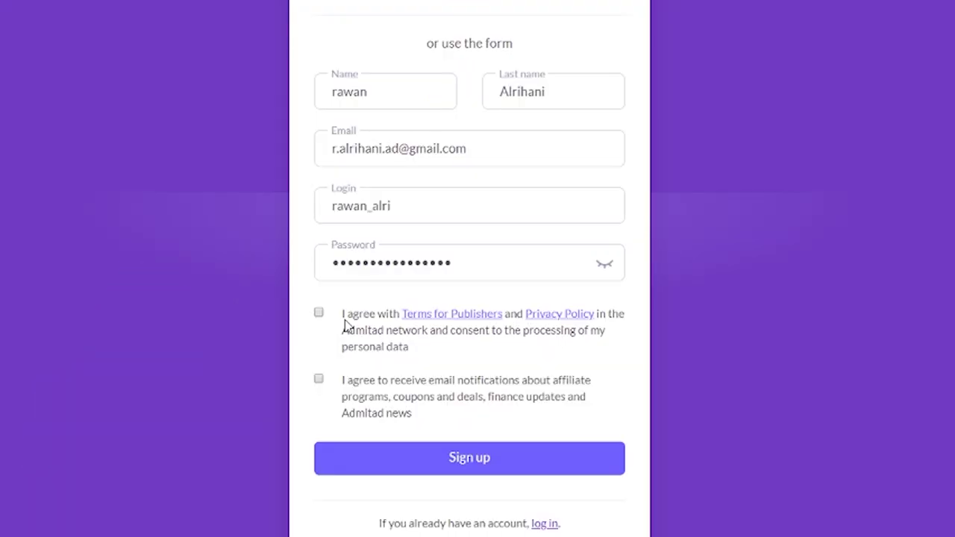
click(319, 312)
click(318, 380)
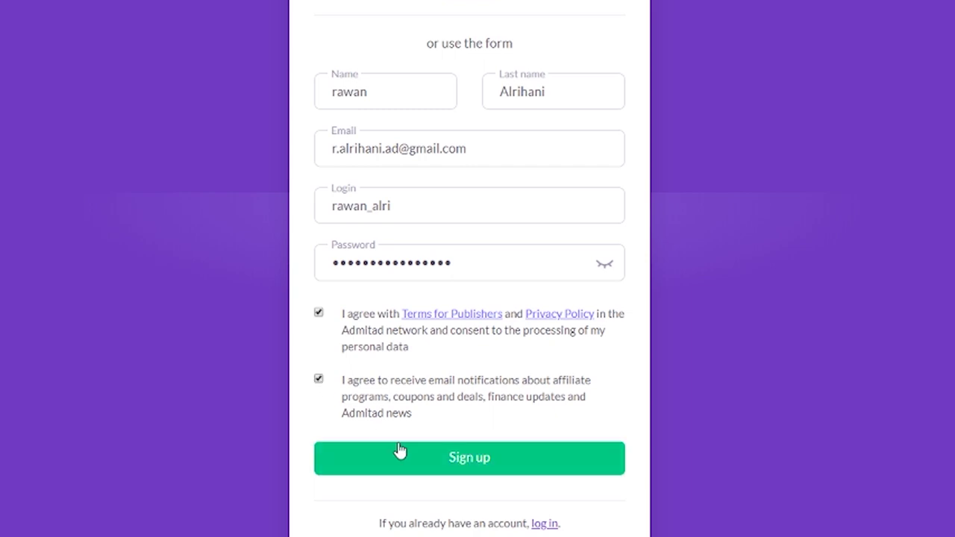
Step: Submit the completed publisher registration form with Sign up
click(442, 466)
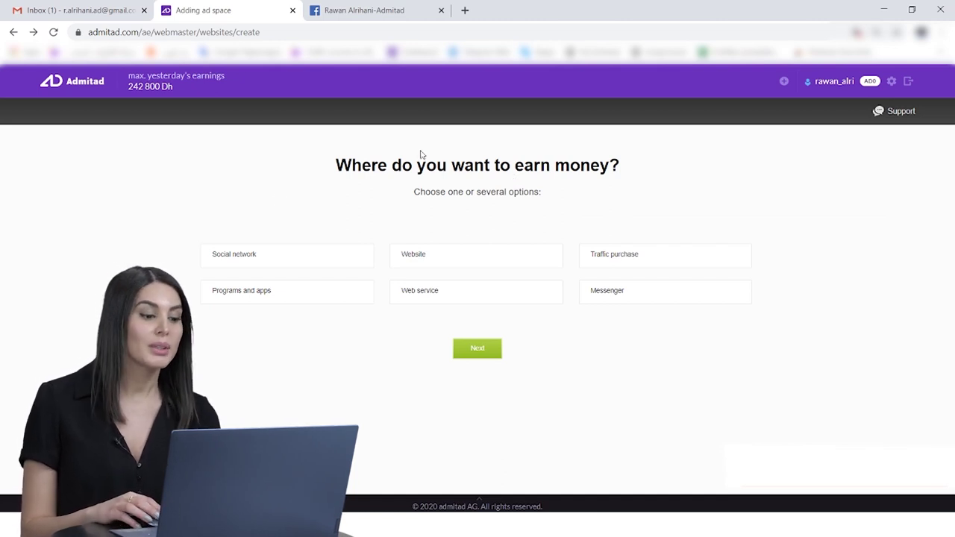
Step: Choose Social network as the ad space type with Facebook selected, reaching the details page
click(249, 257)
click(477, 351)
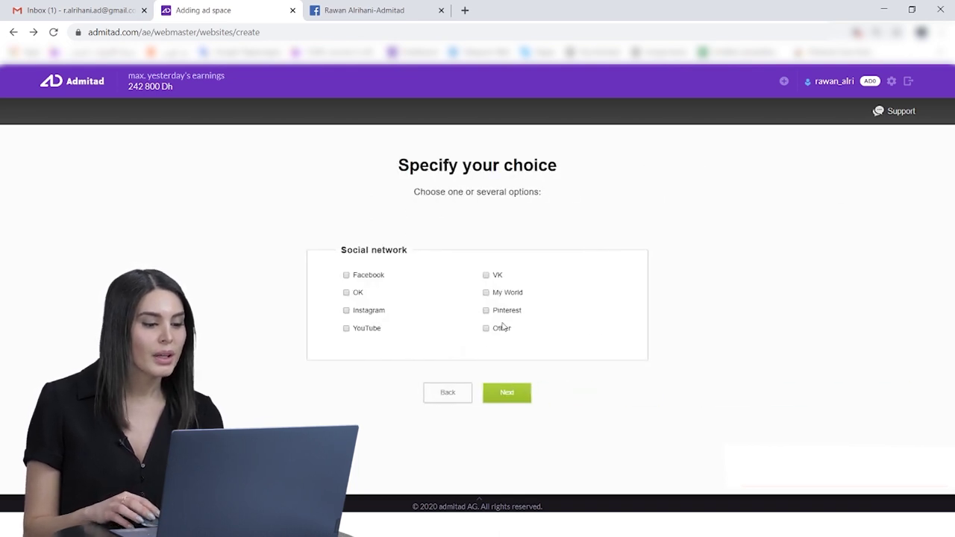
click(347, 276)
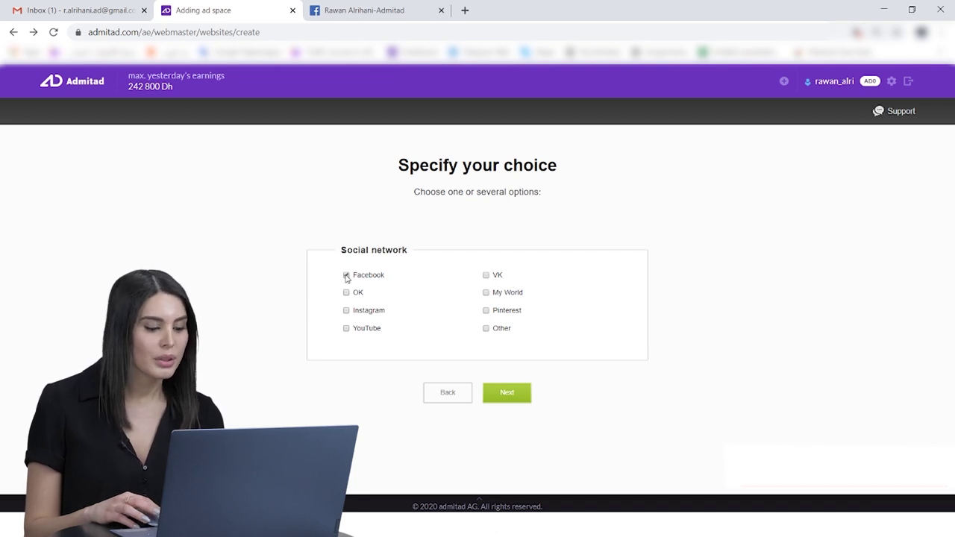
click(518, 395)
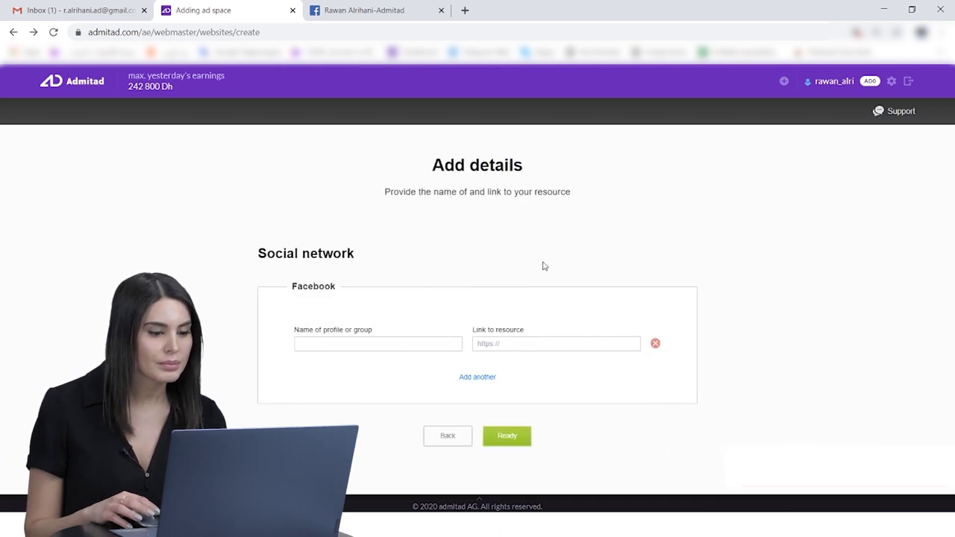
Step: Enter the Facebook profile name and paste its profile link into Link to resource
click(338, 344)
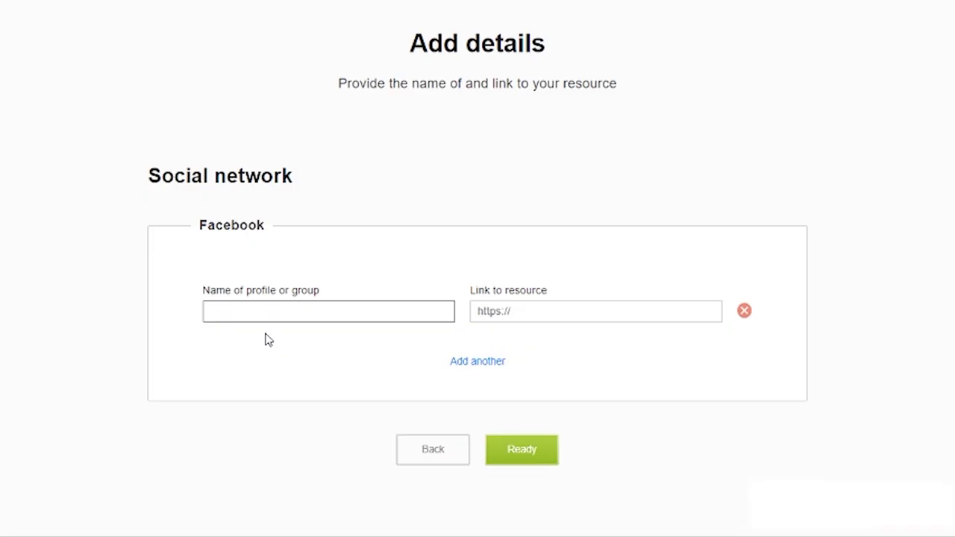
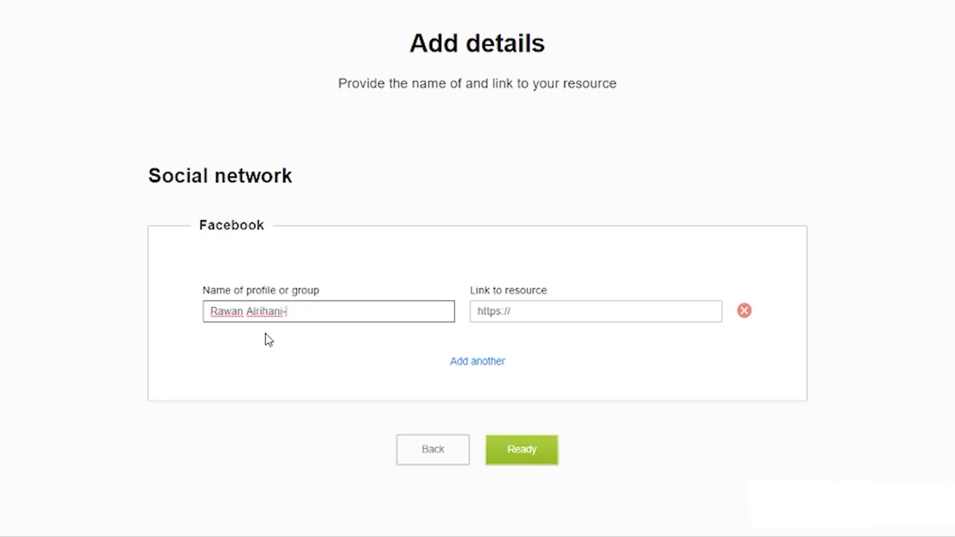
text(Admitad)
click(523, 313)
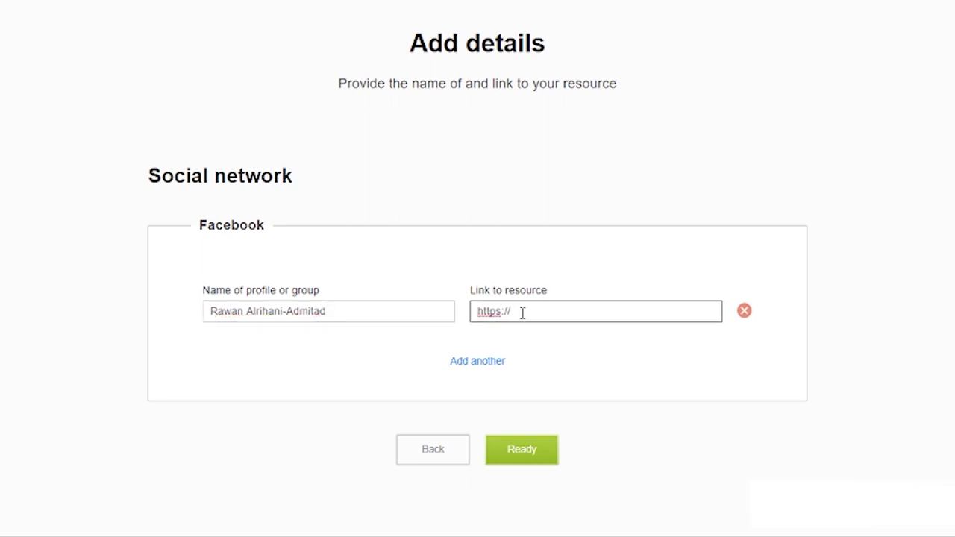
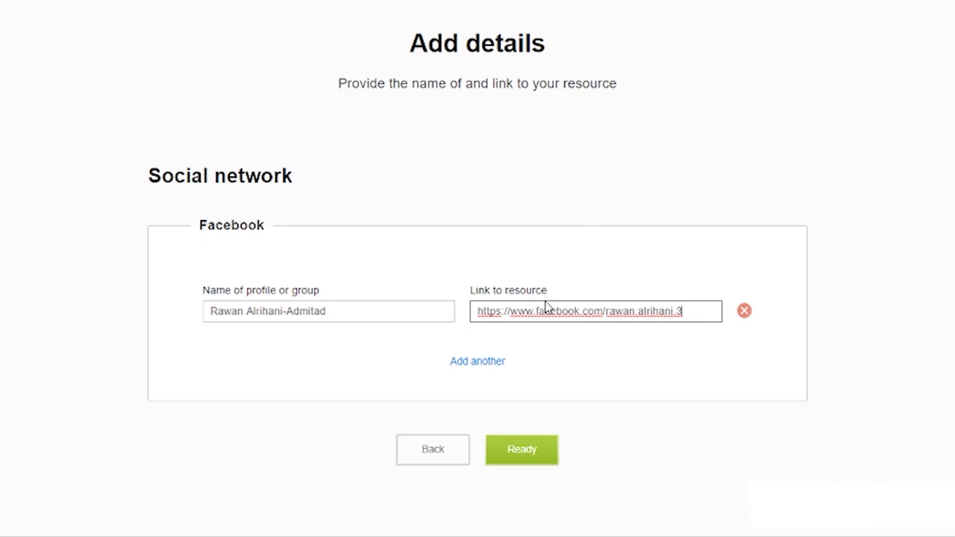
Step: Add a second name-and-link row, then submit the Facebook ad space with Ready
click(478, 366)
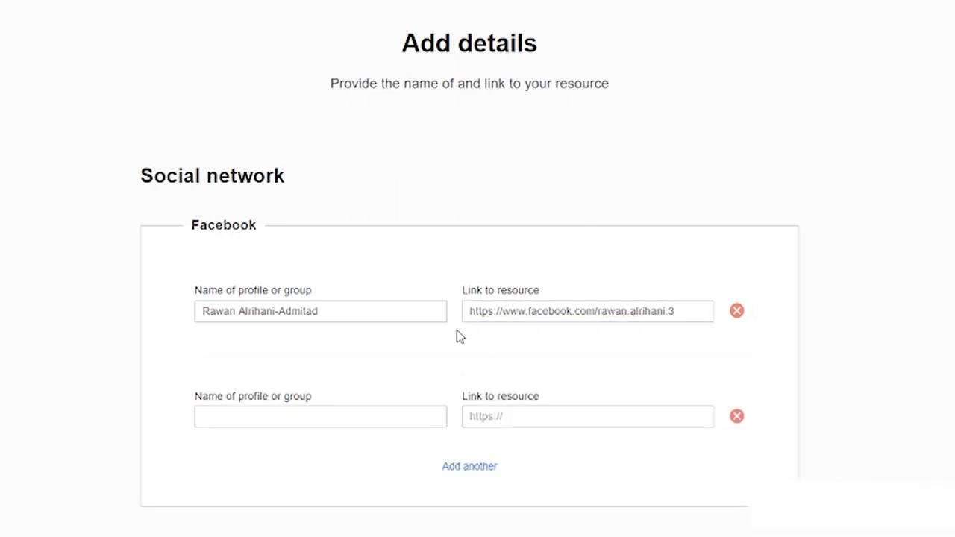
scroll(358, 229, down, 1)
click(288, 338)
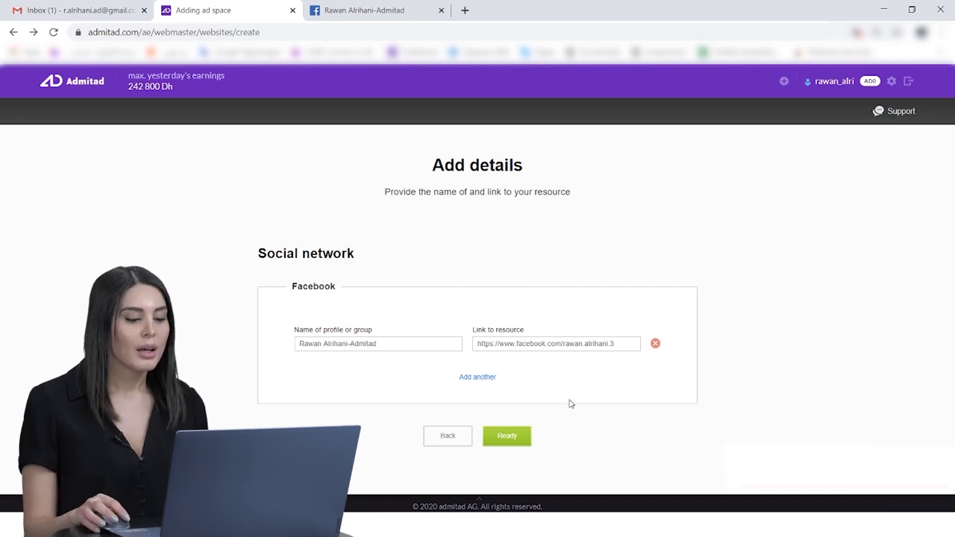
click(512, 439)
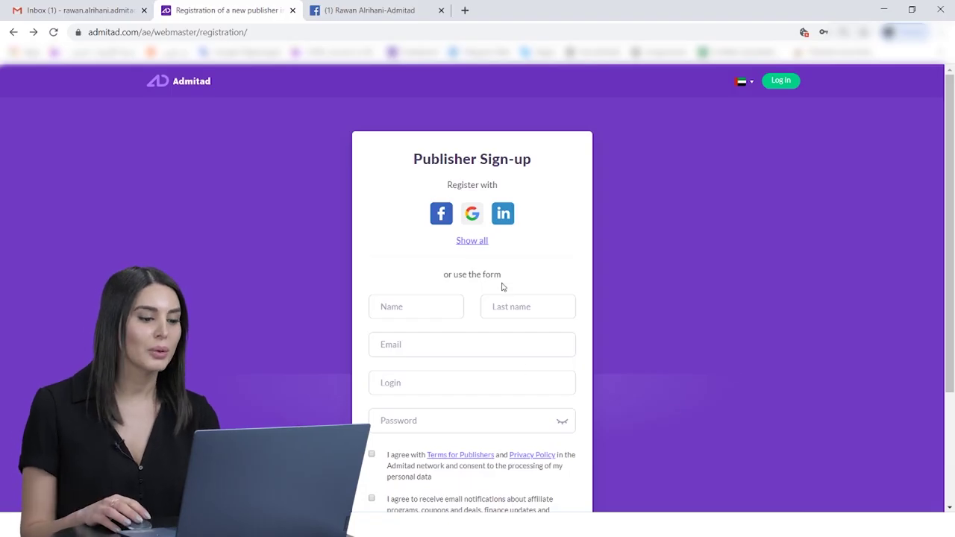
Step: Register with Google and continue with the listed Google account
click(472, 215)
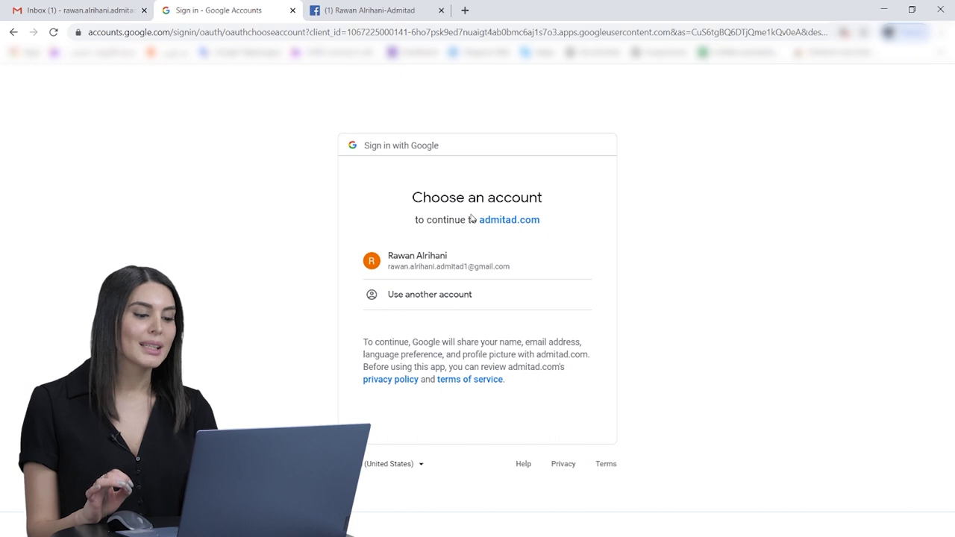
click(423, 270)
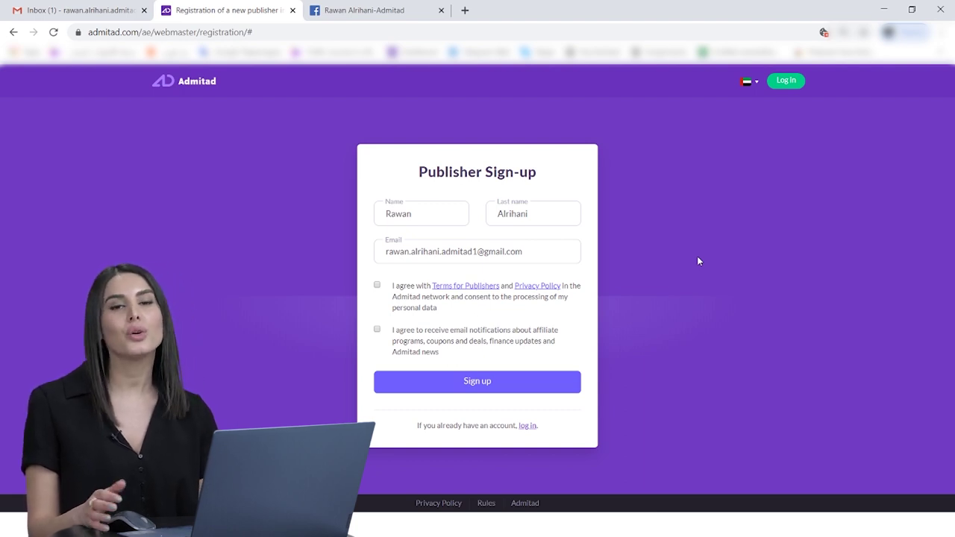
Step: Tick the Terms and email-notification checkboxes and submit the Google-based sign-up
click(377, 286)
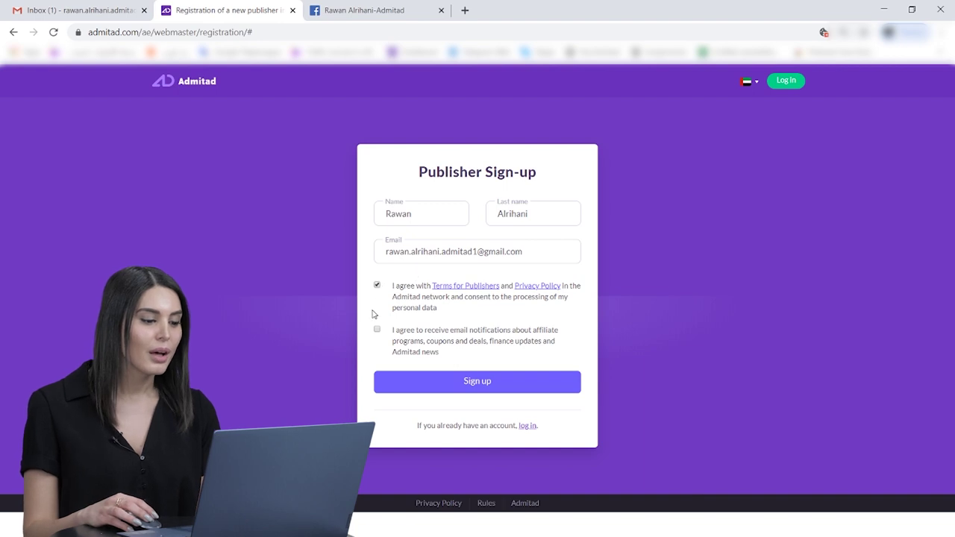
click(377, 329)
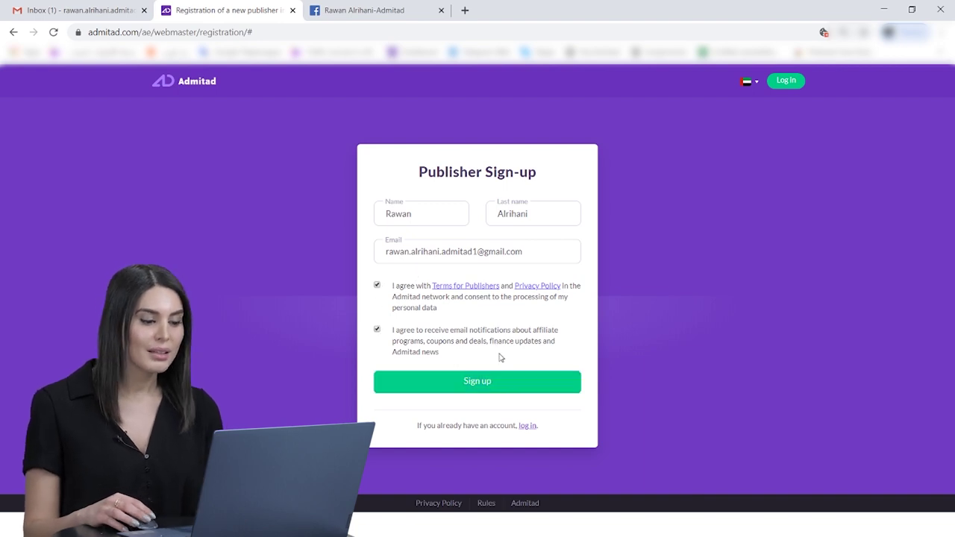
click(495, 382)
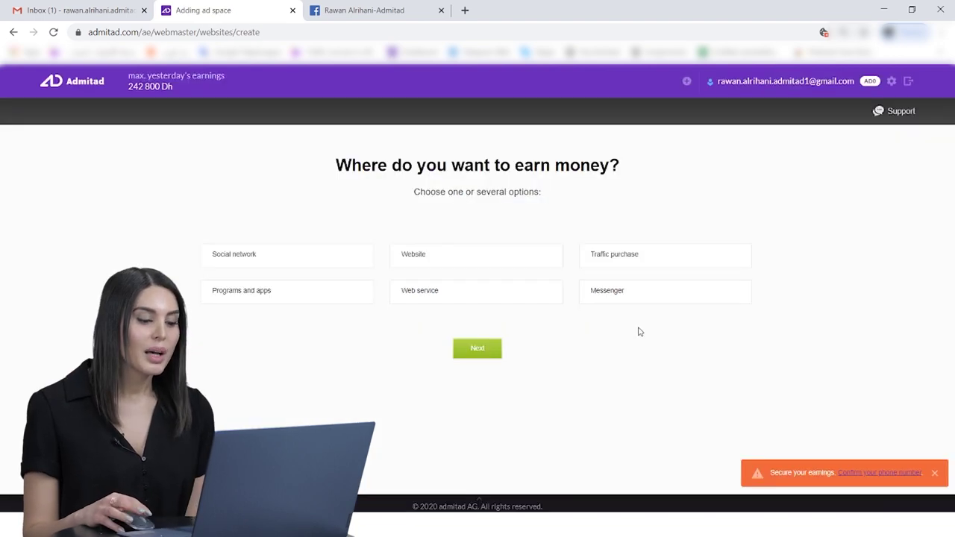